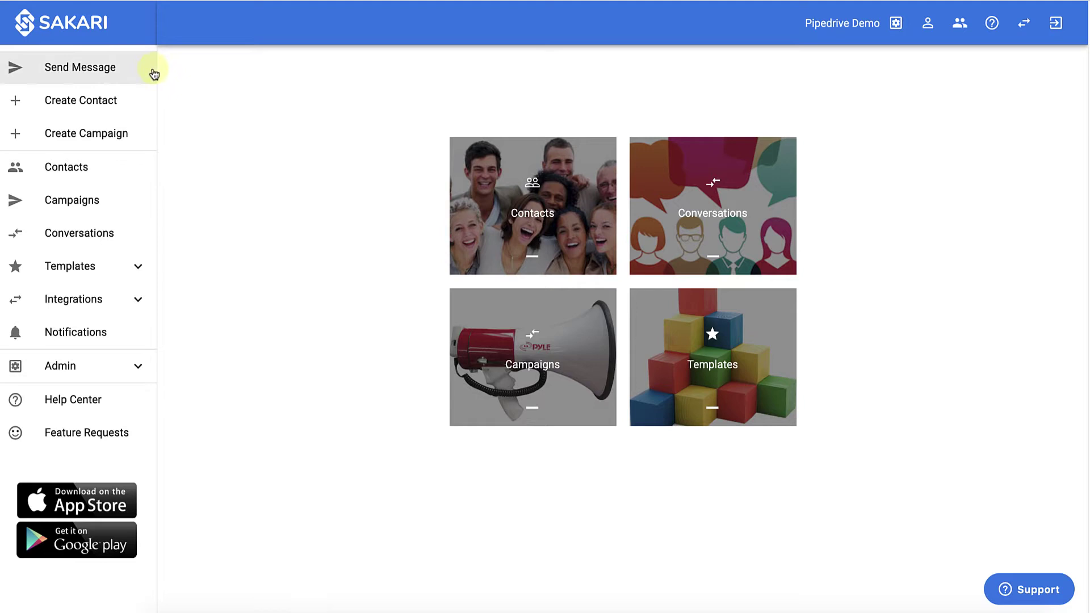
Connect Sakari to Pipedrive from Integrations by allowing and installing the Sakari SMS app.
{"action": "left_click", "coordinate": [139, 301]}
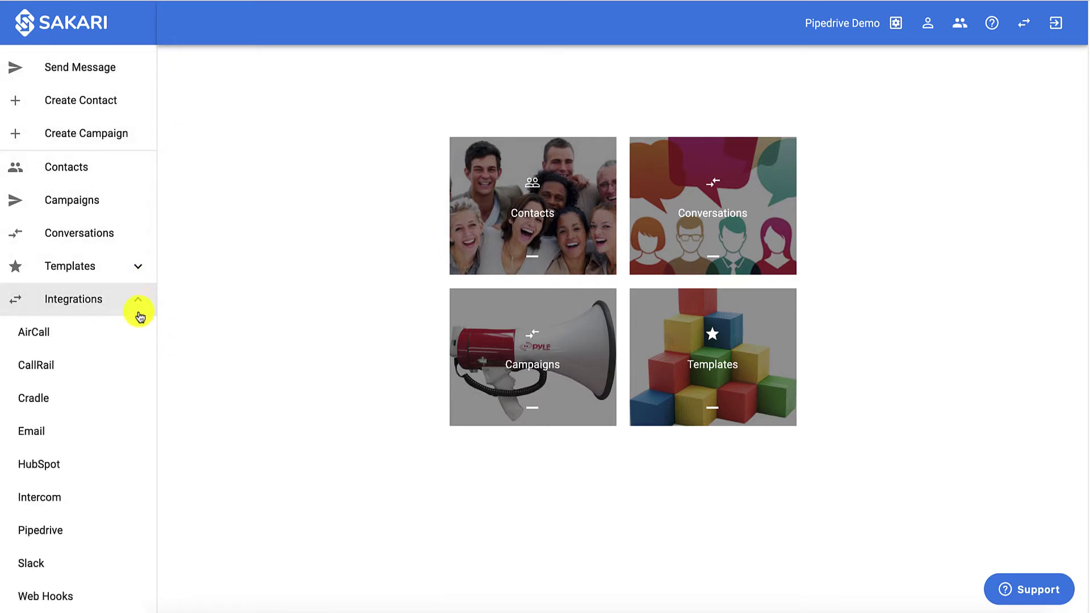
{"action": "left_click", "coordinate": [125, 532]}
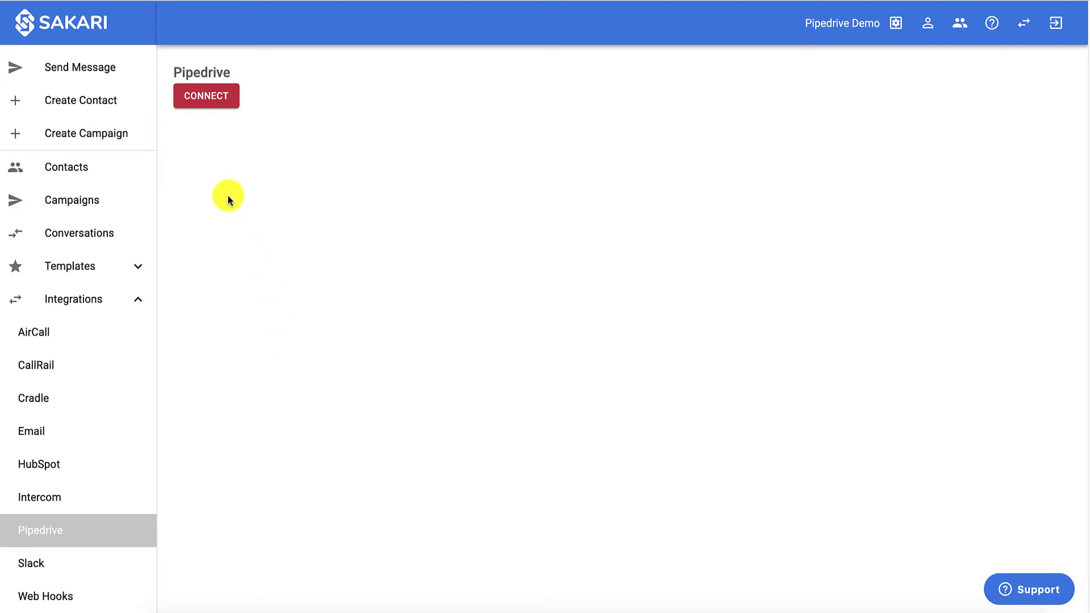
{"action": "left_click", "coordinate": [217, 110]}
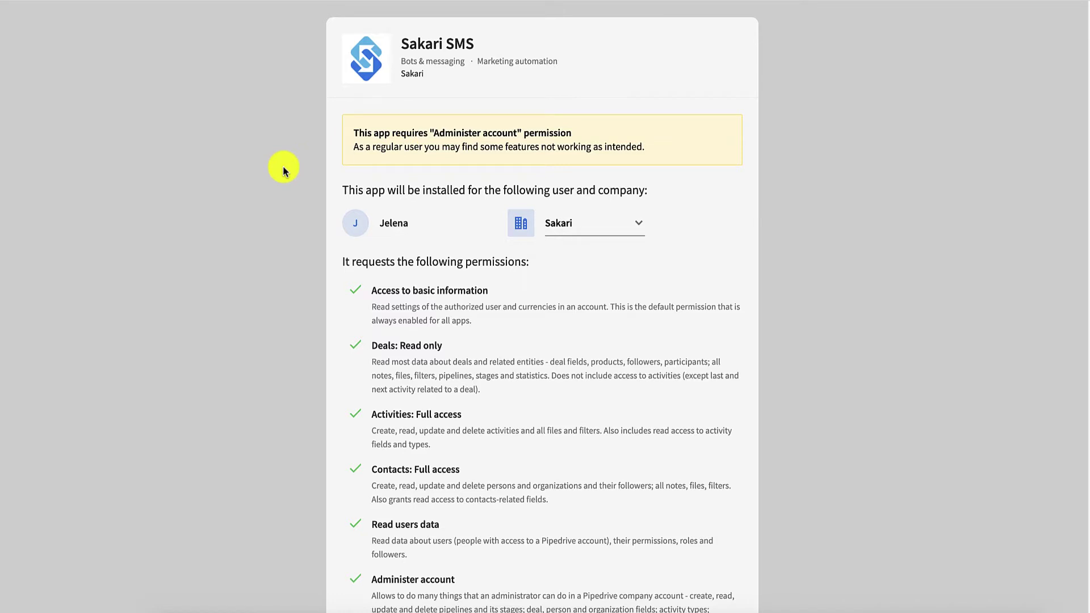
{"action": "scroll", "coordinate": [282, 166], "scroll_direction": "down", "scroll_amount": 3}
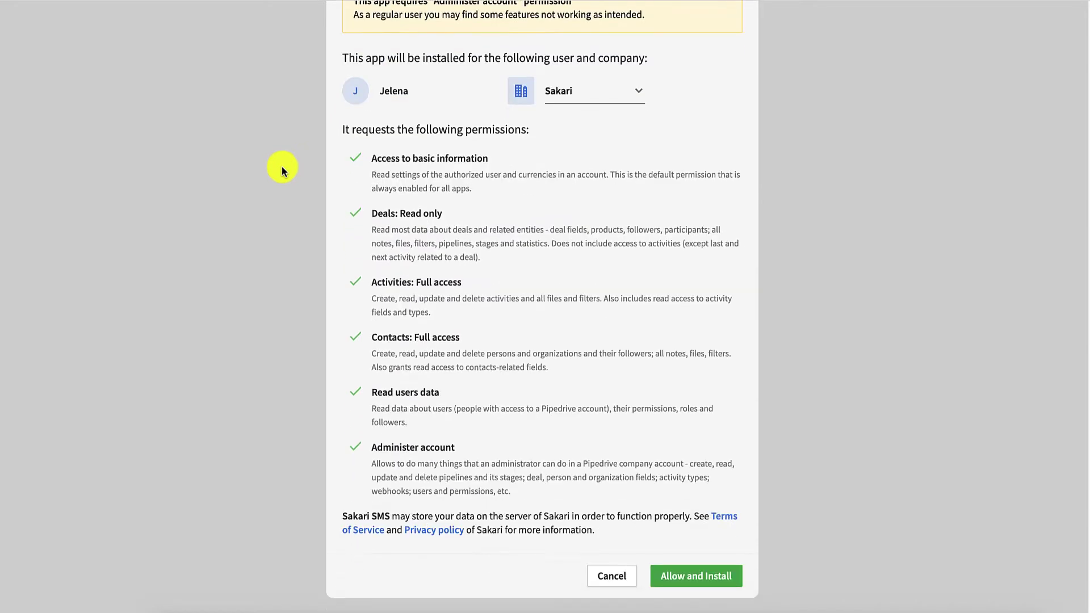
{"action": "left_click", "coordinate": [736, 583]}
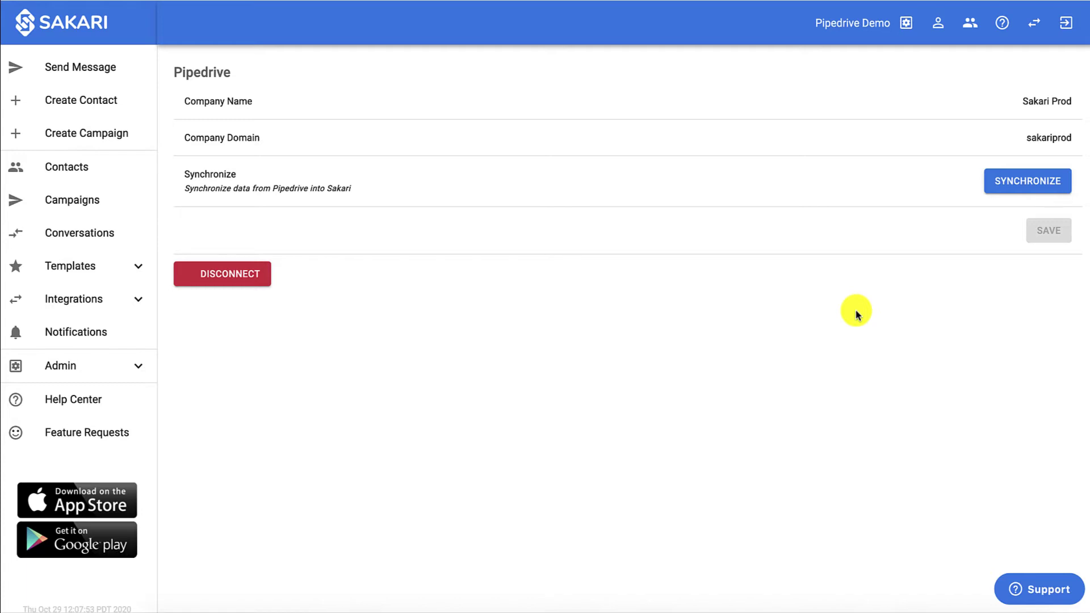
Synchronize Pipedrive data into Sakari from the Pipedrive integration page.
{"action": "left_click", "coordinate": [1020, 183]}
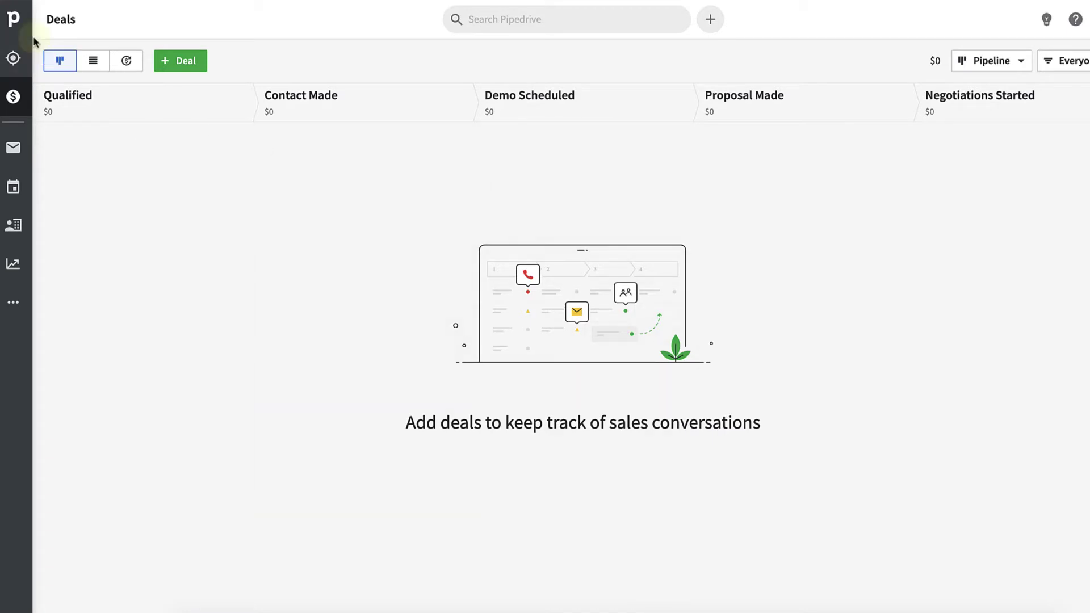
Open the contact's person record from the Pipedrive People list.
{"action": "left_click", "coordinate": [16, 22]}
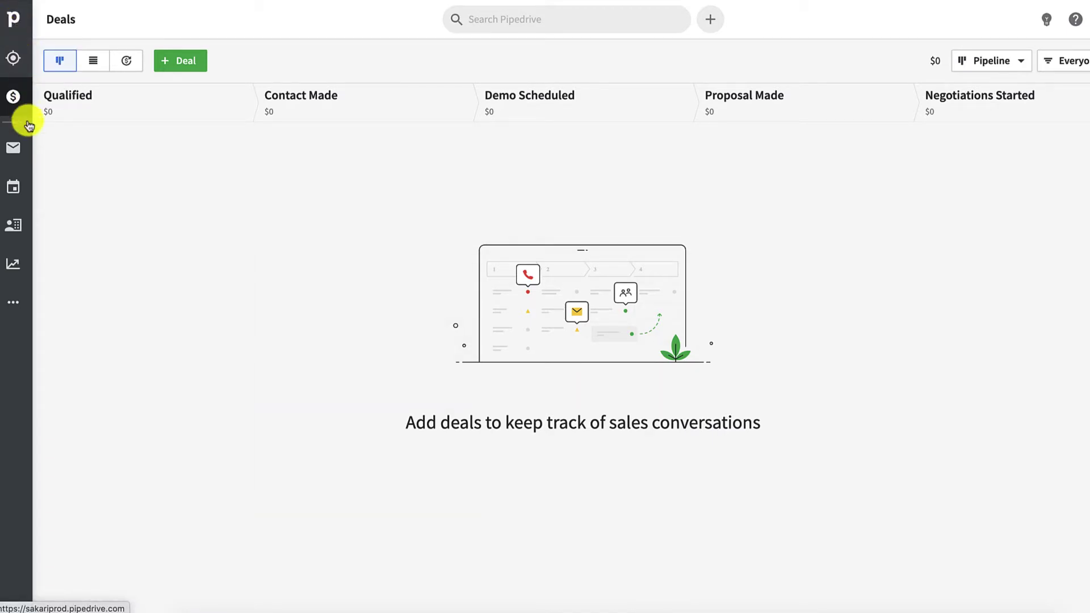
{"action": "left_click", "coordinate": [24, 220]}
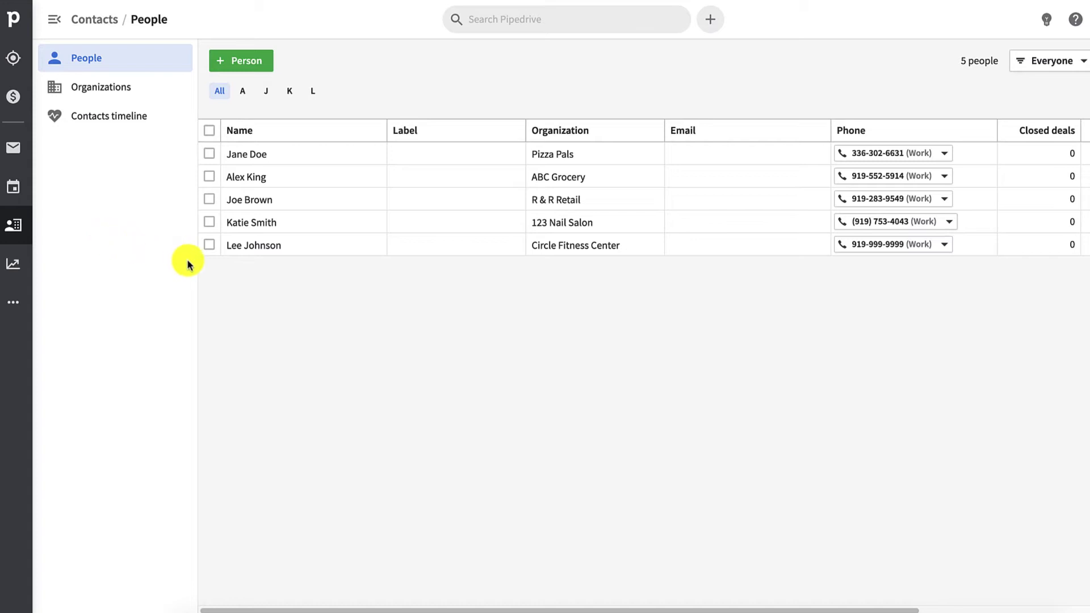
{"action": "mouse_move", "coordinate": [263, 233]}
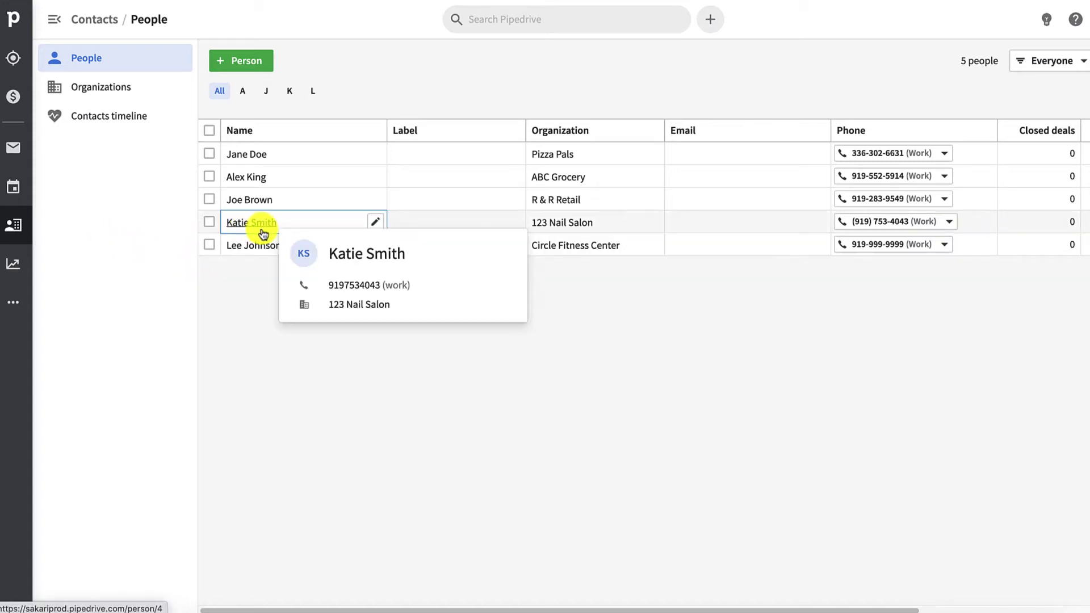
{"action": "left_click", "coordinate": [262, 233]}
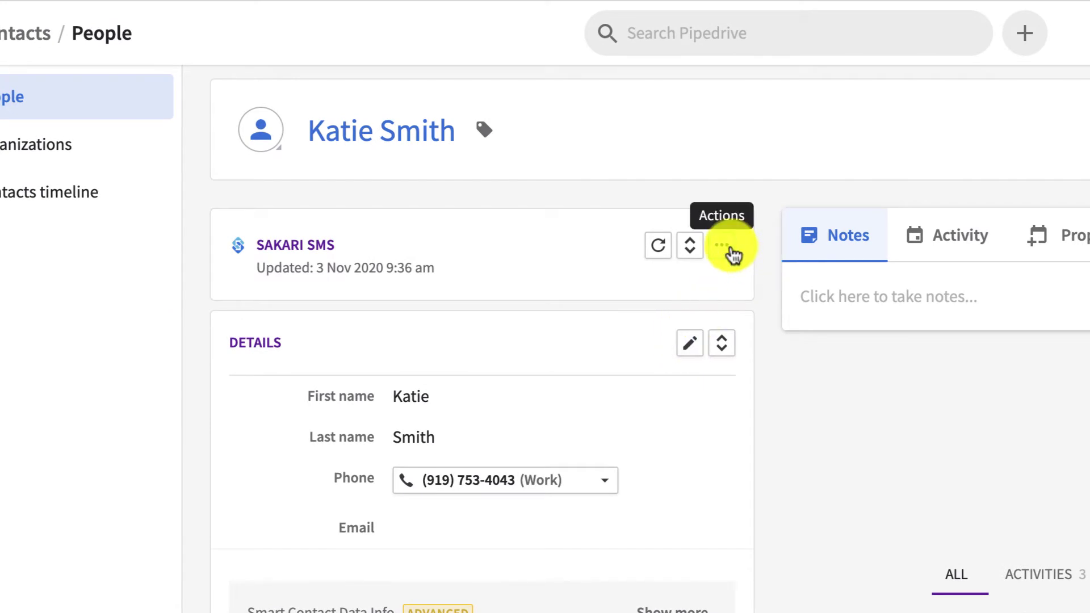
Send the contact an SMS reminding them their appointment is today at 10 am.
{"action": "left_click", "coordinate": [731, 250]}
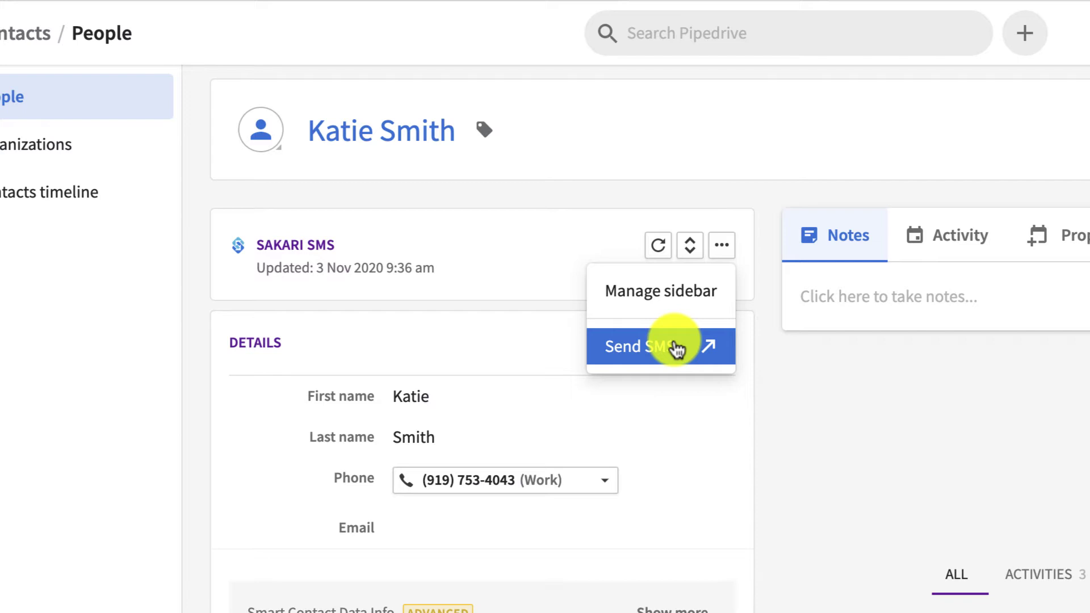
{"action": "left_click", "coordinate": [677, 347]}
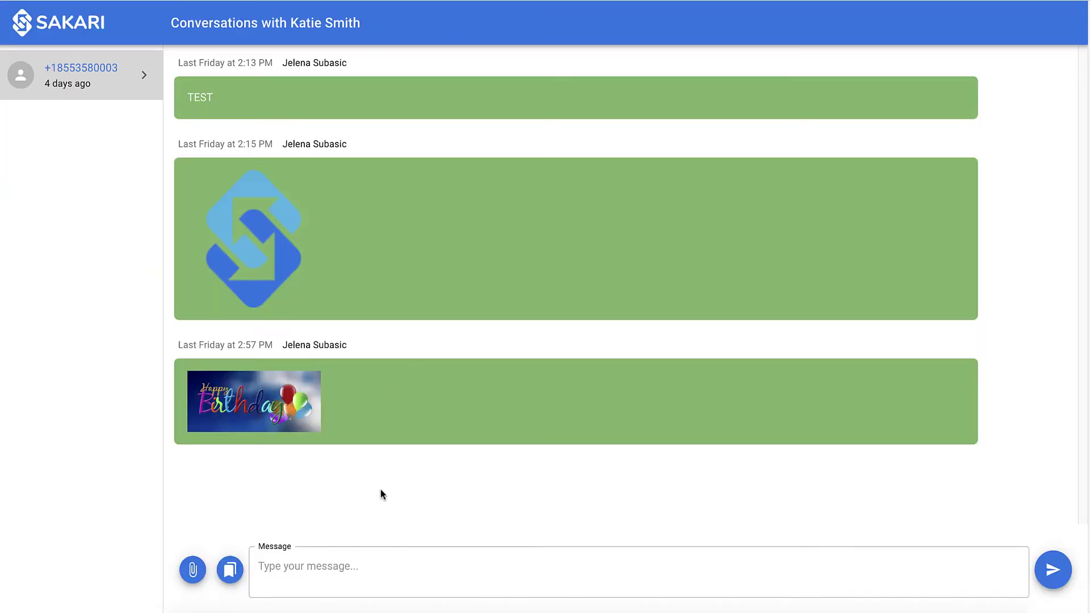
{"action": "left_click", "coordinate": [345, 561]}
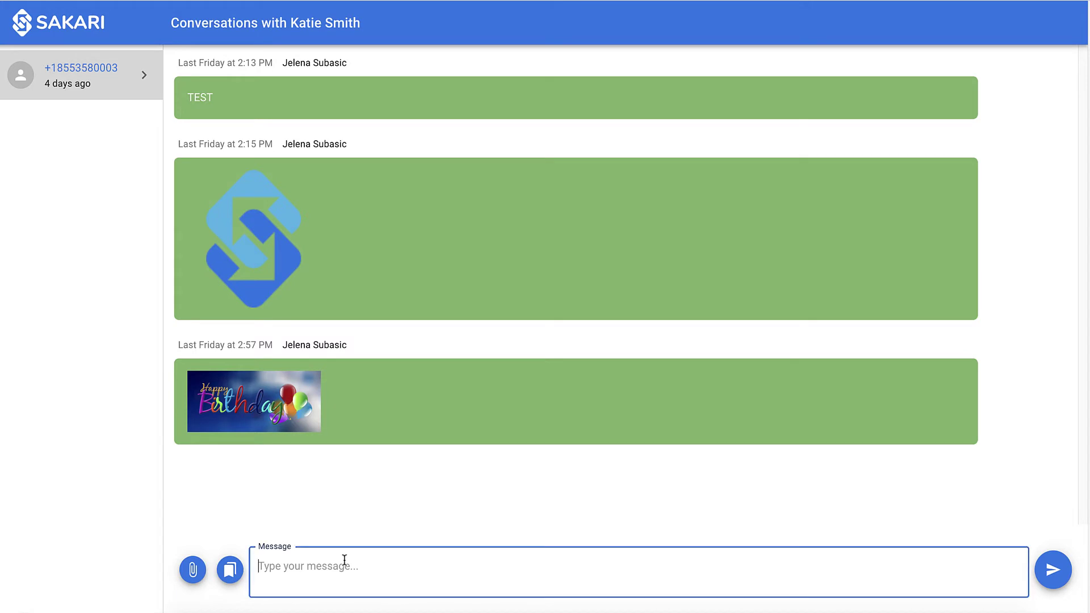
{"action": "type", "text": "Hi Kat"}
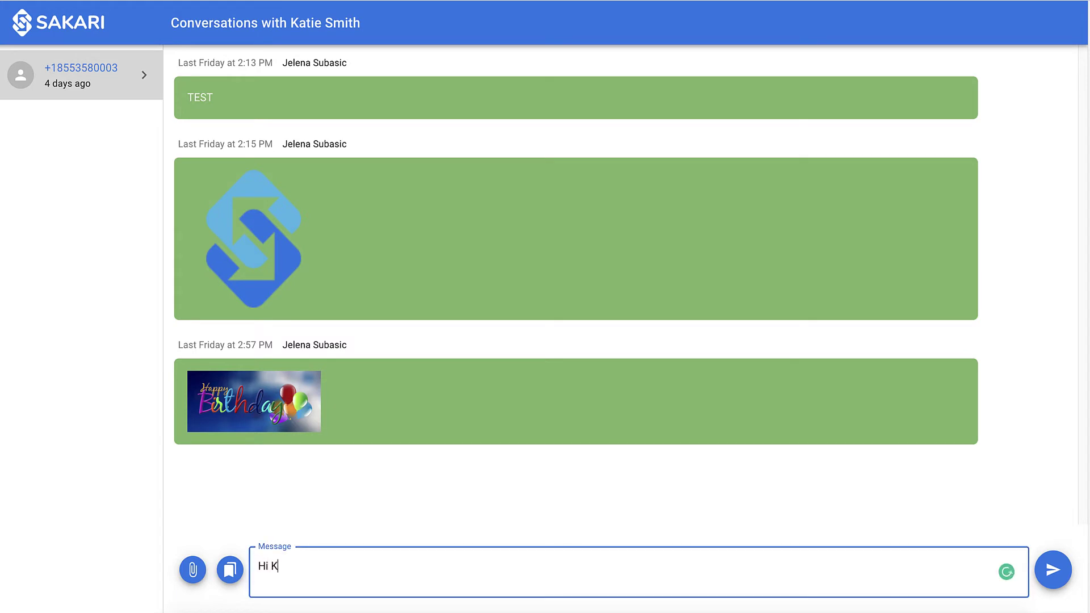
{"action": "type", "text": "ie, this is a reminder that your appointment is today at 10 am. Please let us know if you cannot make it. Thanks!"}
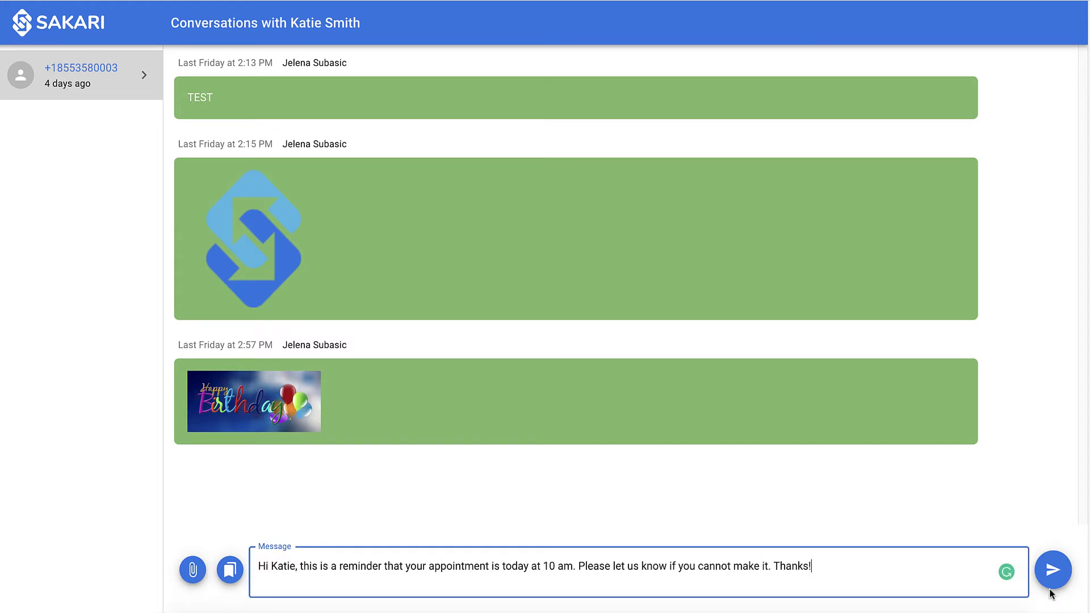
{"action": "left_click", "coordinate": [1055, 589]}
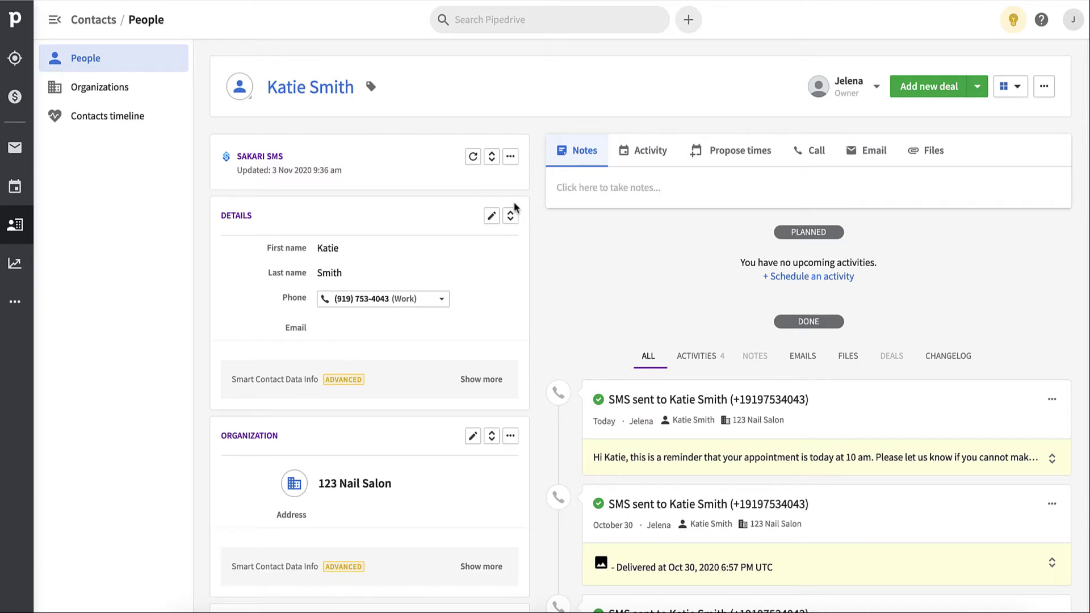
Reopen the Sakari SMS conversation with the contact from the Sakari SMS panel actions.
{"action": "left_click", "coordinate": [510, 159]}
{"action": "left_click", "coordinate": [511, 162]}
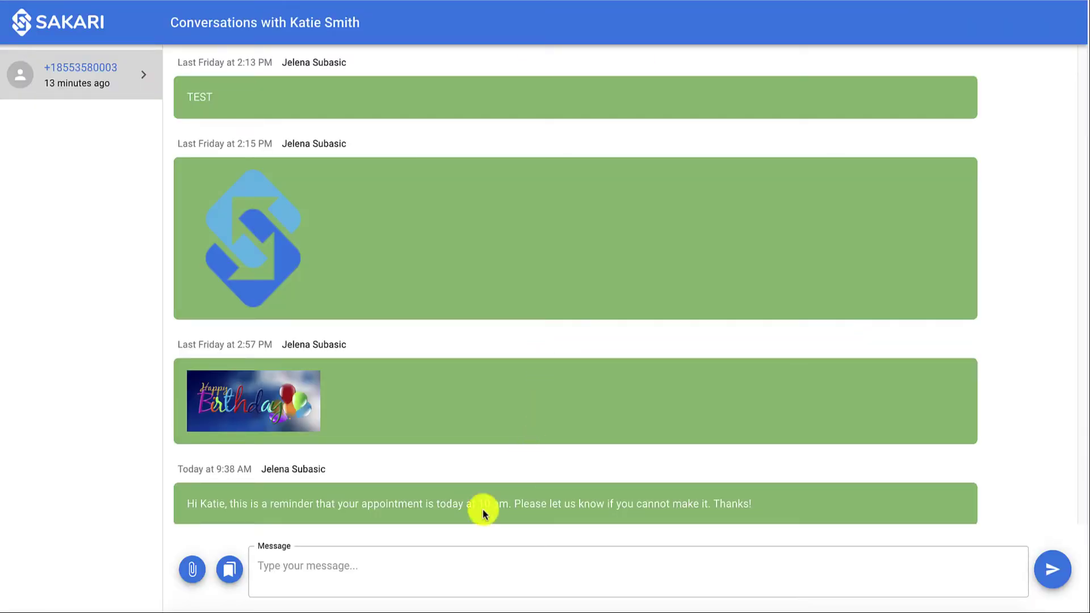
Upload HappyBirthday.jpg from the Desktop as an attachment and send it as an MMS.
{"action": "left_click", "coordinate": [193, 570]}
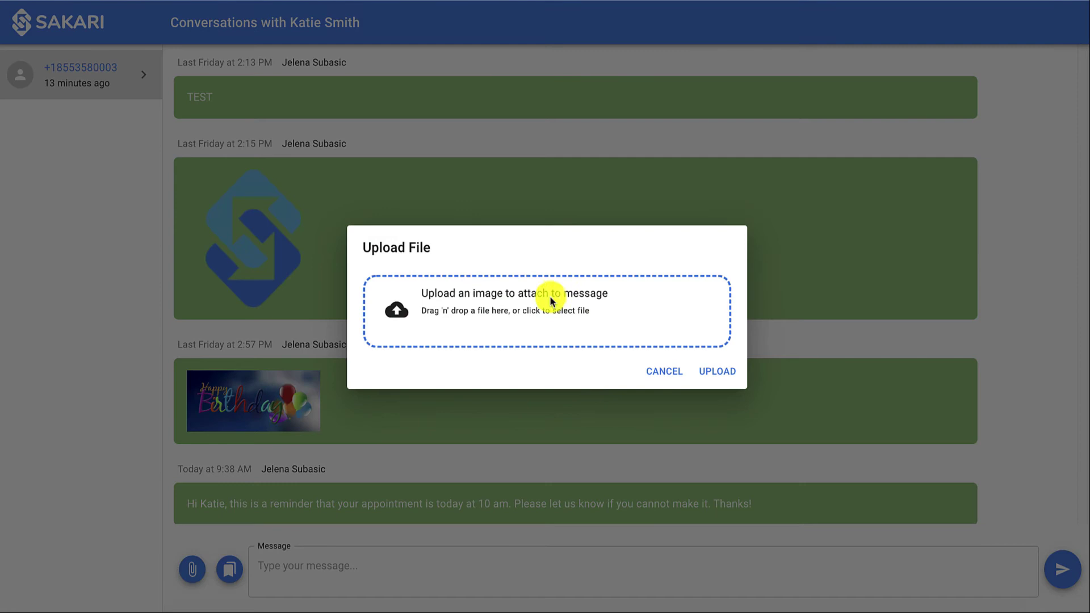
{"action": "left_click", "coordinate": [438, 310]}
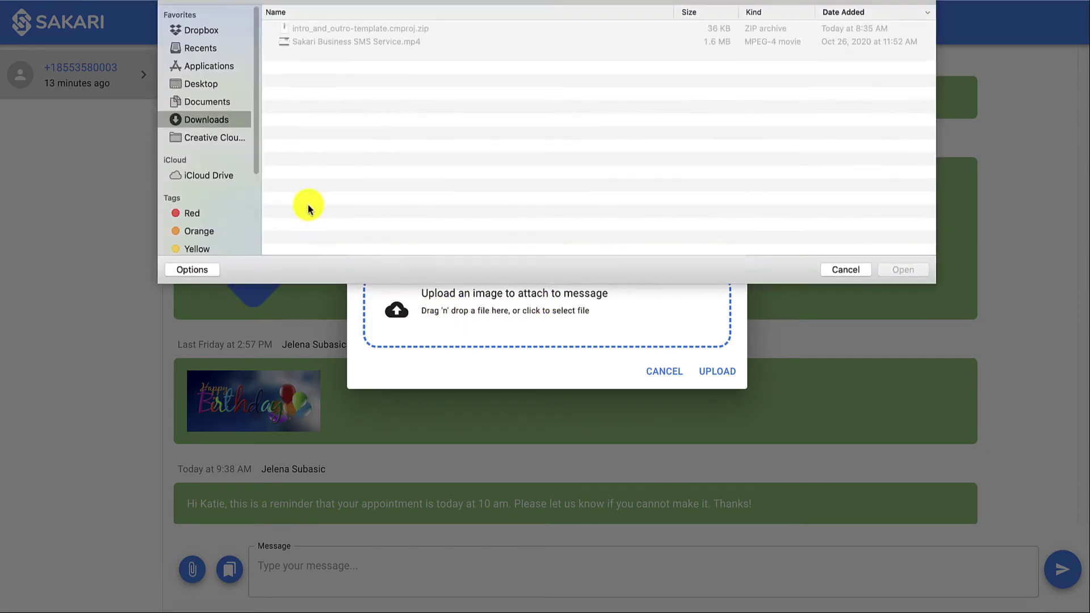
{"action": "left_click", "coordinate": [208, 86]}
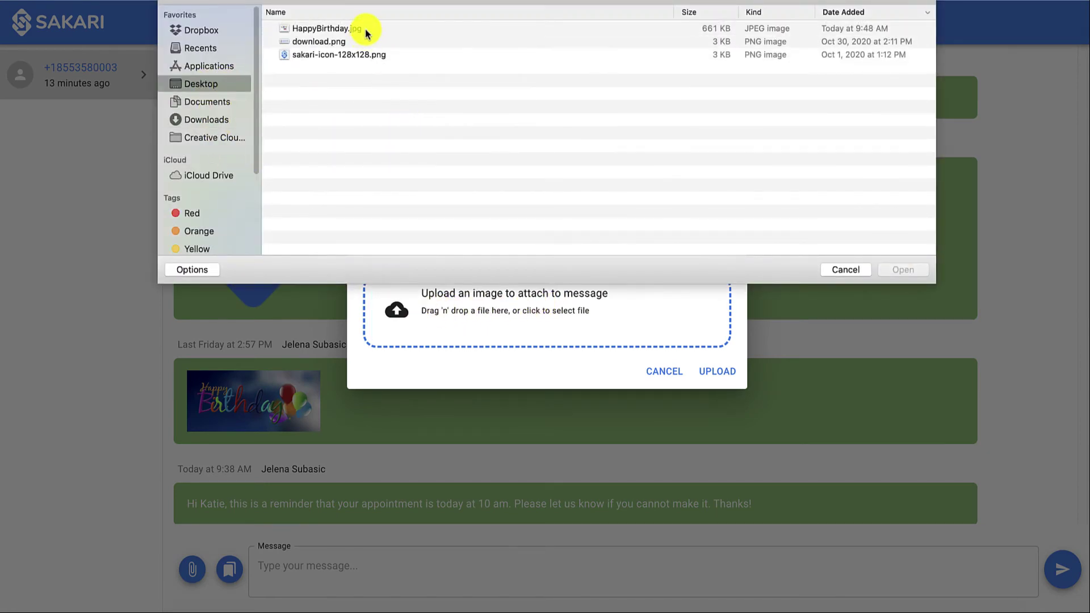
{"action": "left_click", "coordinate": [366, 29]}
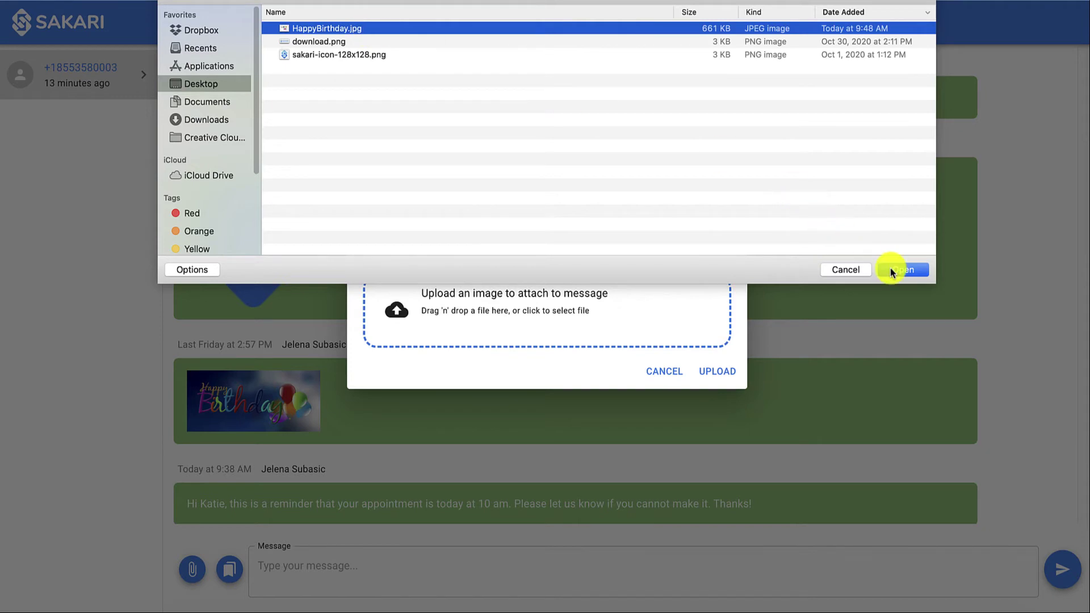
{"action": "left_click", "coordinate": [891, 269]}
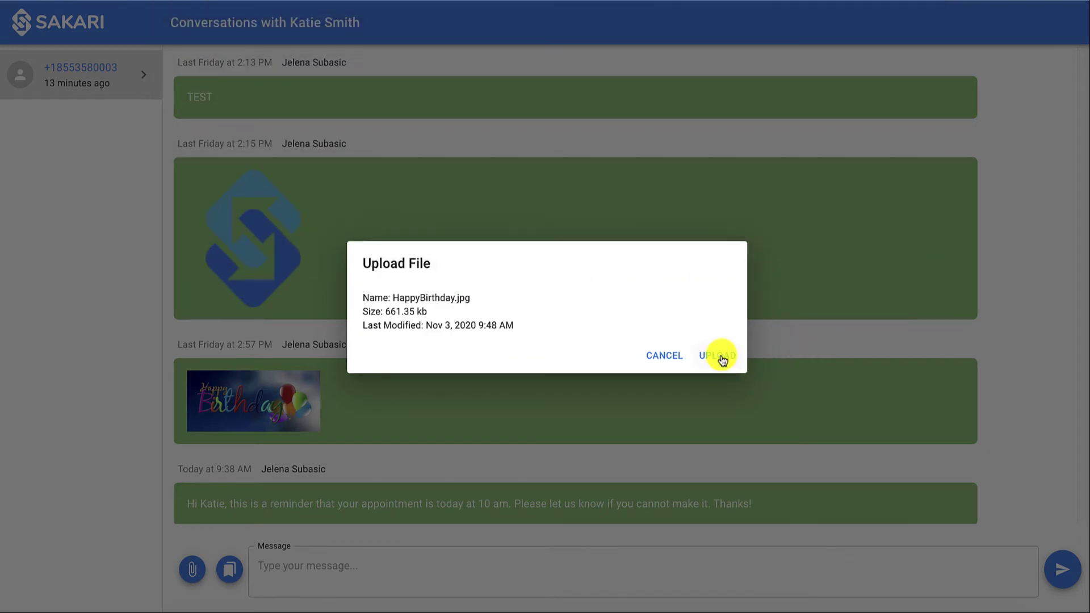
{"action": "left_click", "coordinate": [719, 356]}
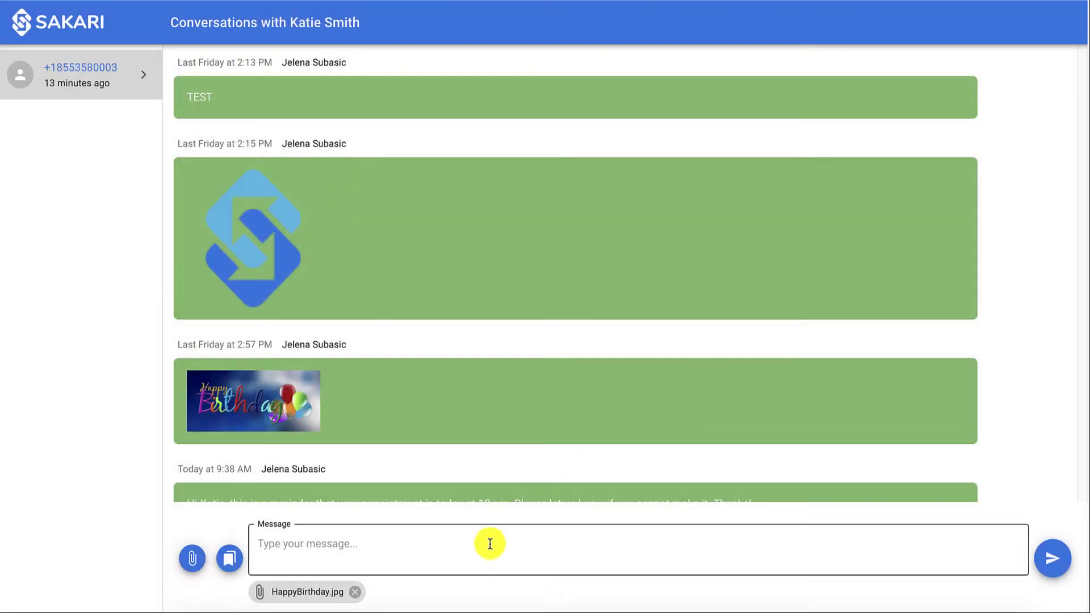
{"action": "left_click", "coordinate": [1051, 570]}
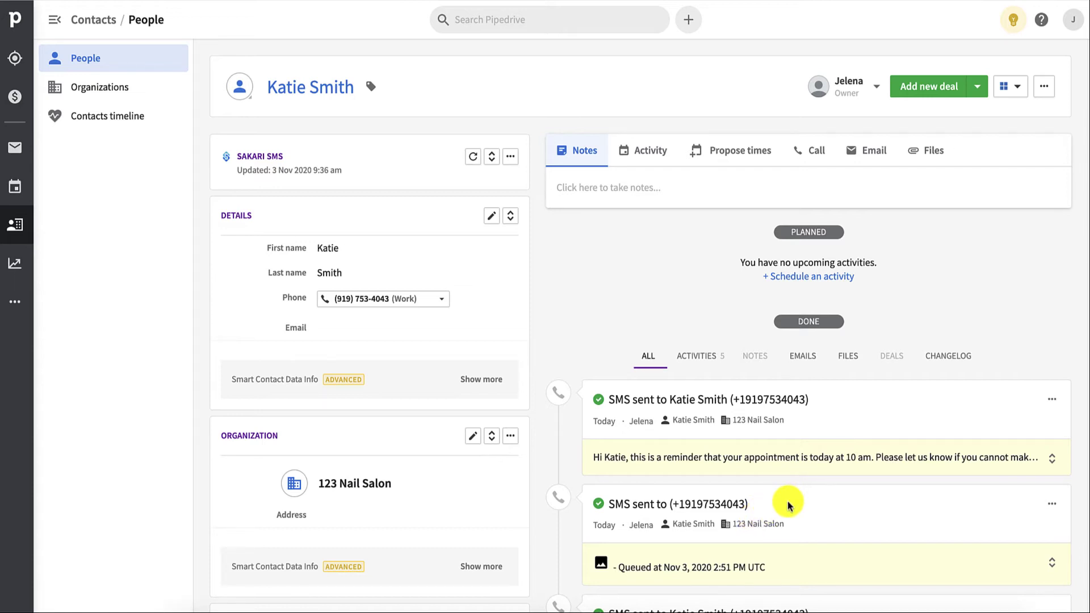
Scroll the contact's Done timeline to review the queued image SMS entry.
{"action": "scroll", "coordinate": [788, 504], "scroll_direction": "down", "scroll_amount": 1}
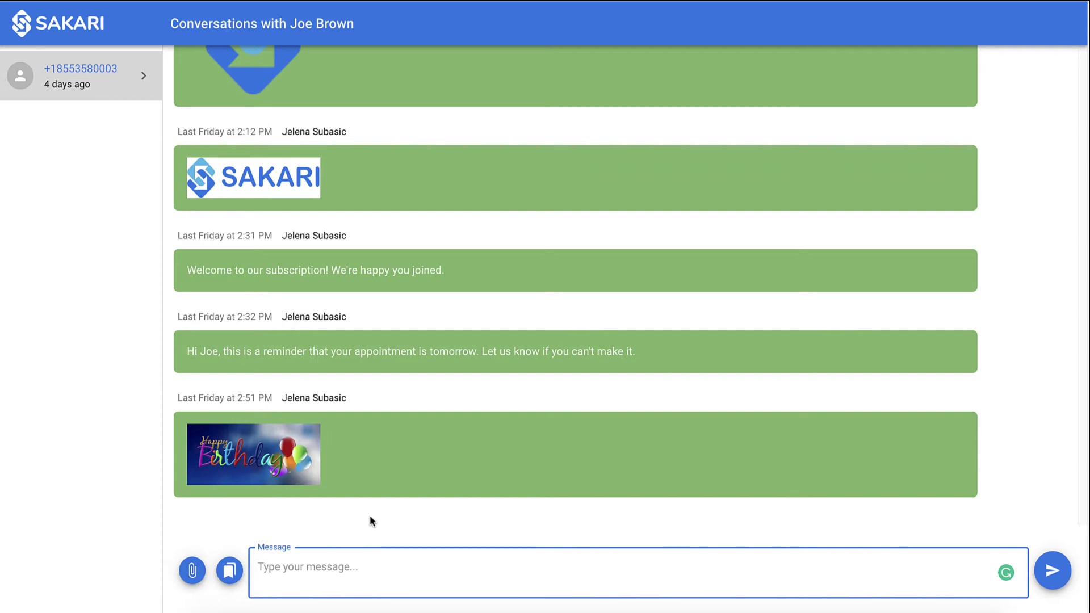
Save 'Welcome to our subscription! We're happy you joined.' as a template named 'Welcome message'.
{"action": "type", "text": "Welcome"}
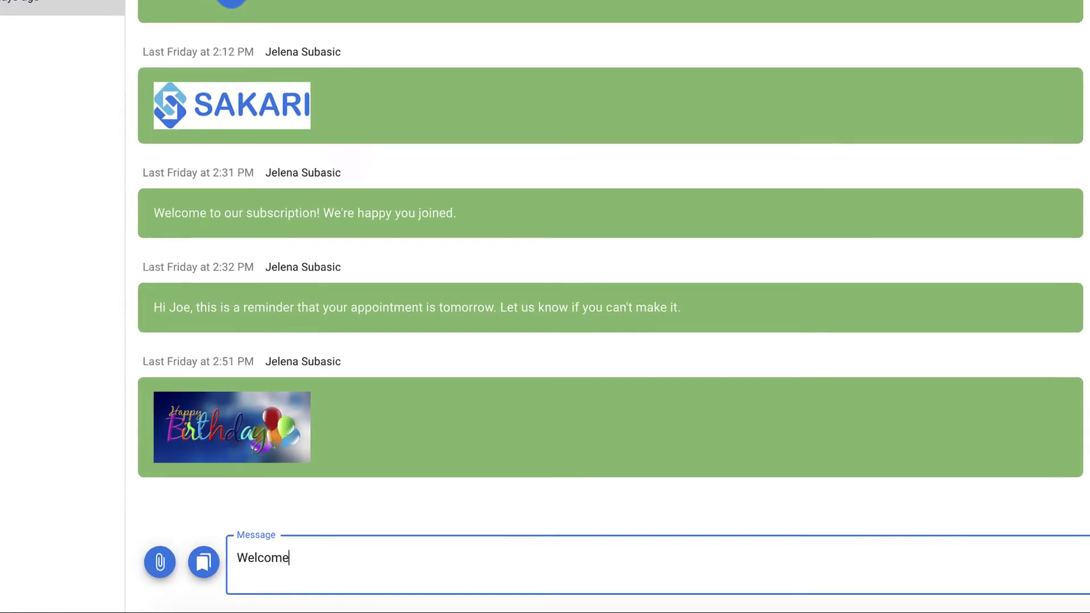
{"action": "type", "text": " to our subscription! We're happy you joined."}
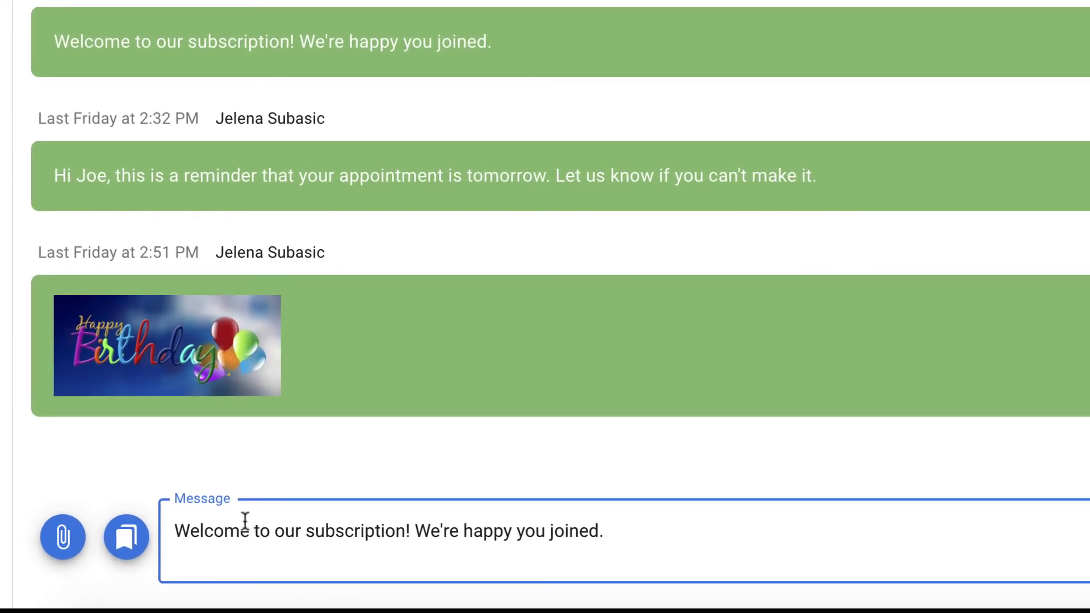
{"action": "left_click", "coordinate": [124, 562]}
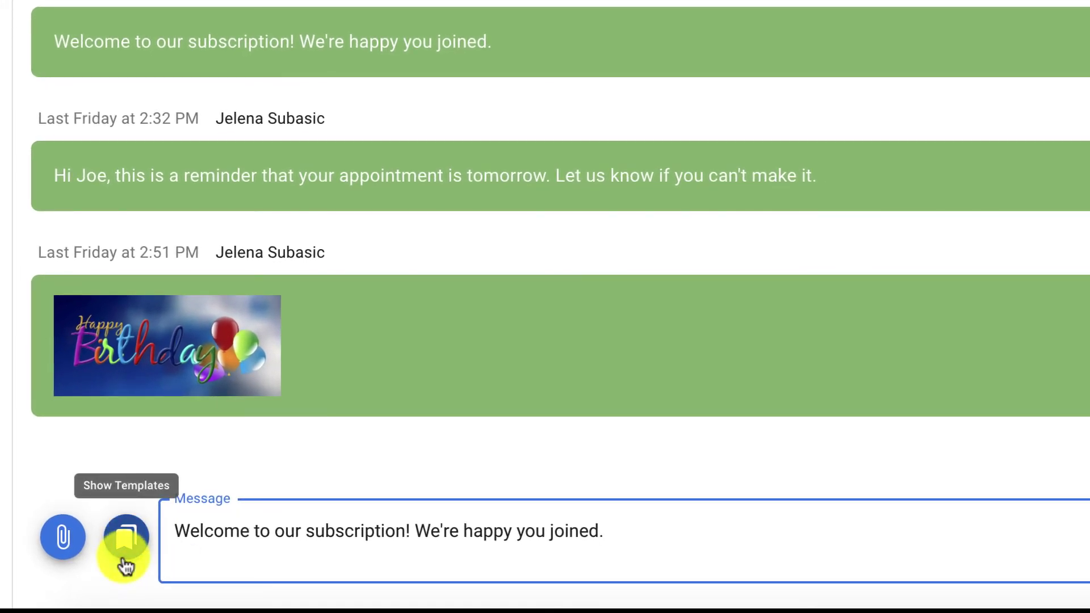
{"action": "left_click", "coordinate": [124, 562]}
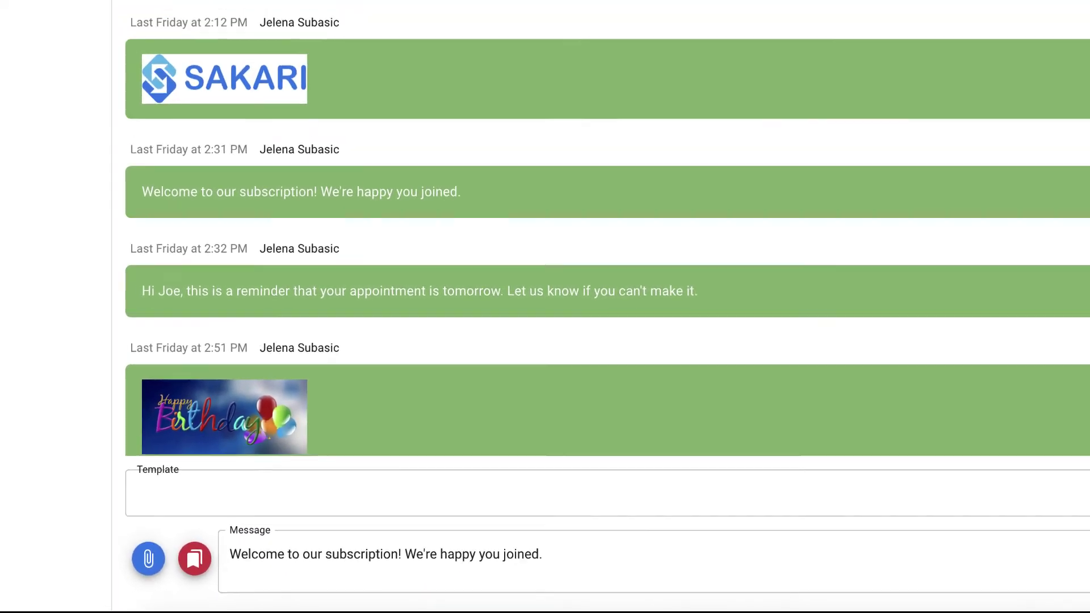
{"action": "left_click", "coordinate": [1057, 519]}
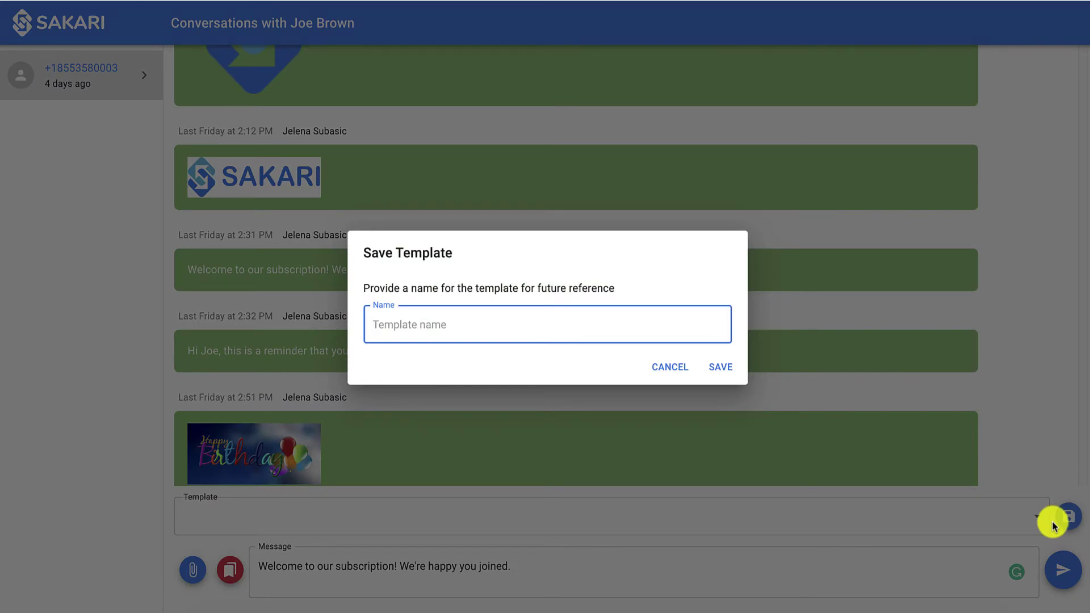
{"action": "type", "text": "Welcome message"}
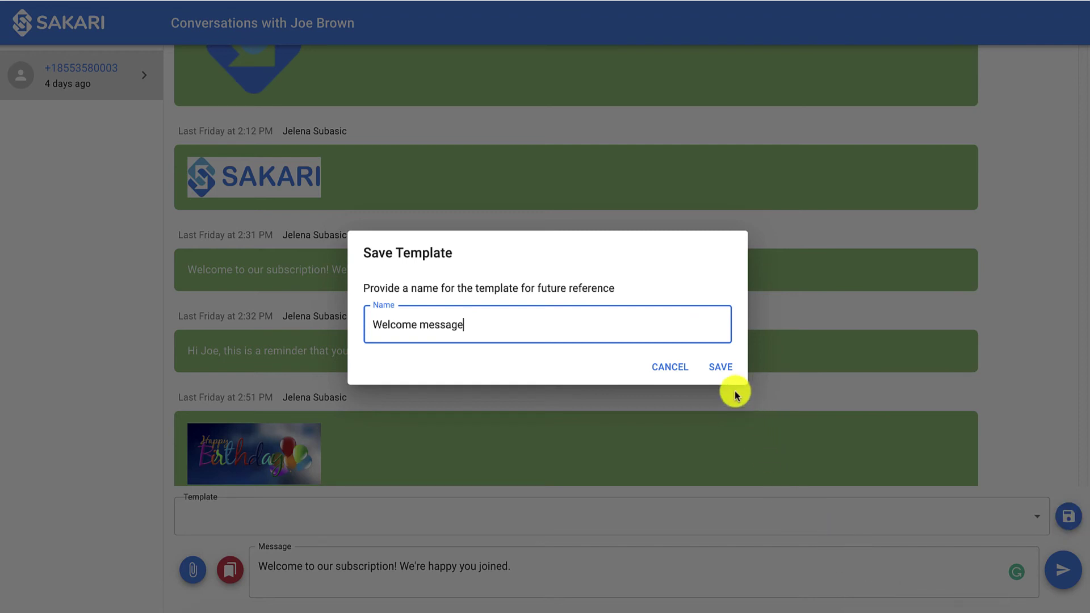
{"action": "left_click", "coordinate": [722, 369]}
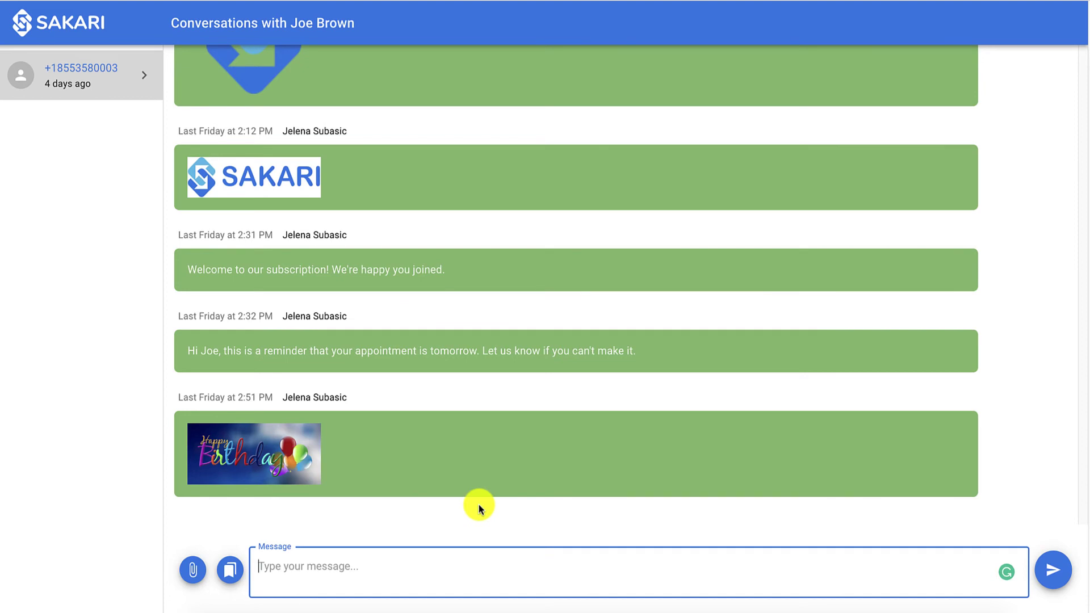
Fill the message from the Welcome message template and send it to the contact.
{"action": "left_click", "coordinate": [232, 571]}
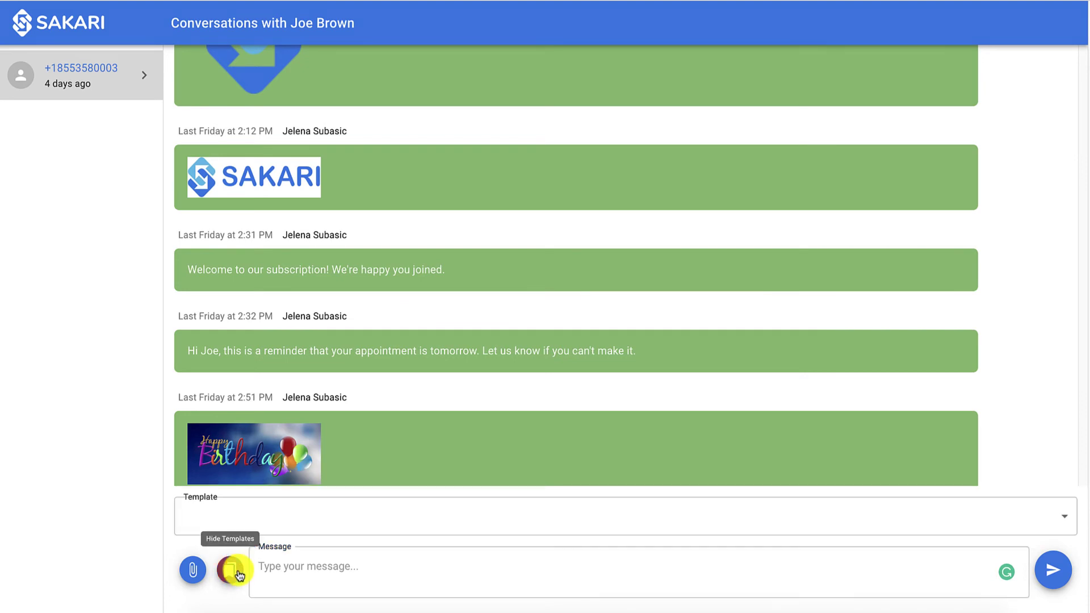
{"action": "left_click", "coordinate": [245, 521]}
{"action": "left_click", "coordinate": [262, 540]}
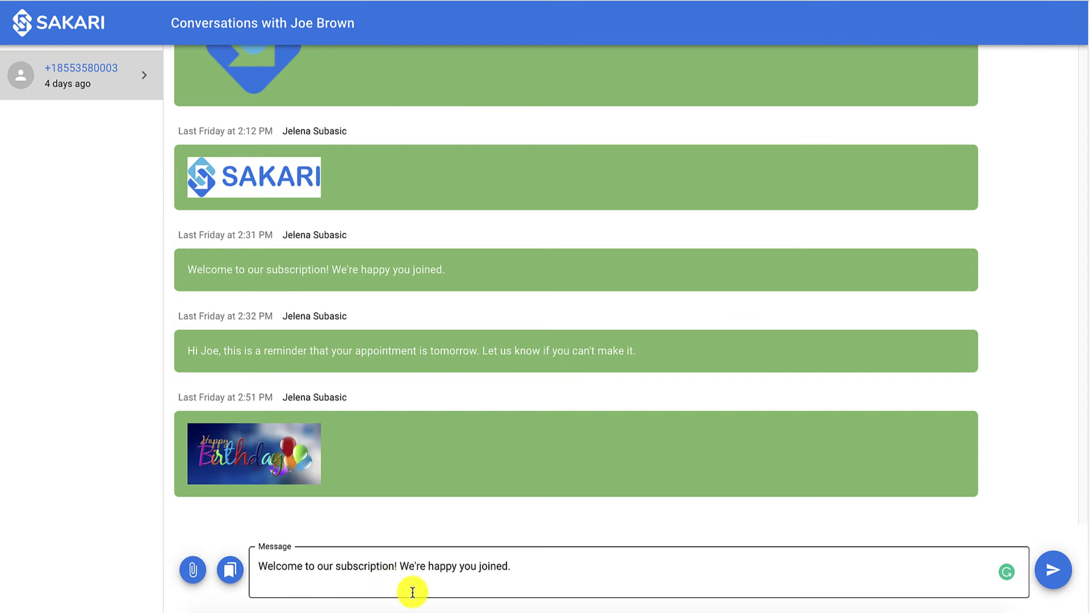
{"action": "left_click", "coordinate": [1050, 565]}
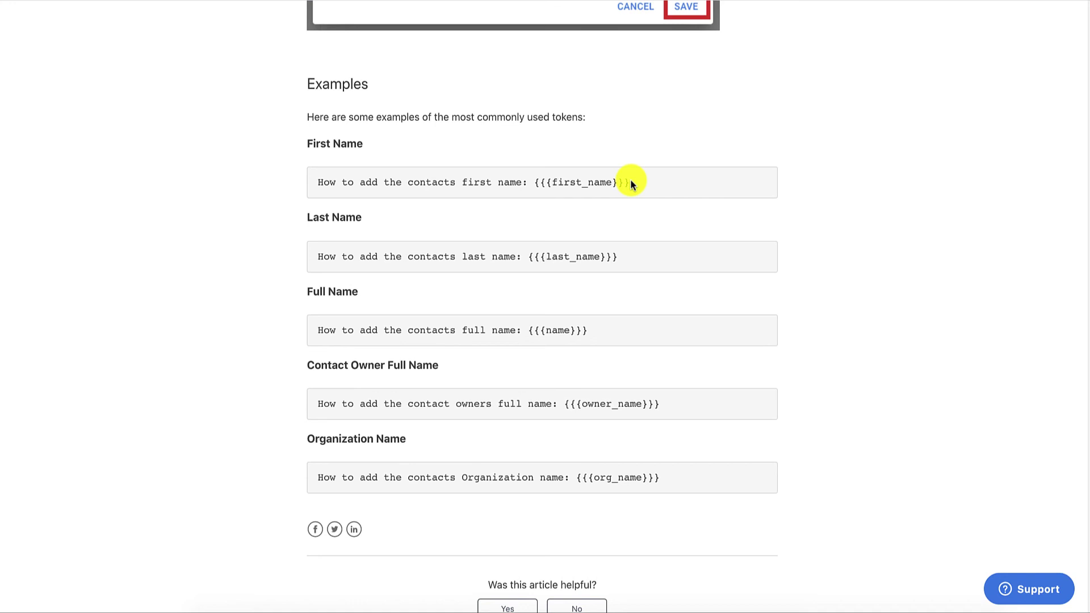
Select the {{{first_name}}} token in the Help Center examples to copy it.
{"action": "left_click_drag", "start_coordinate": [630, 181], "coordinate": [544, 187]}
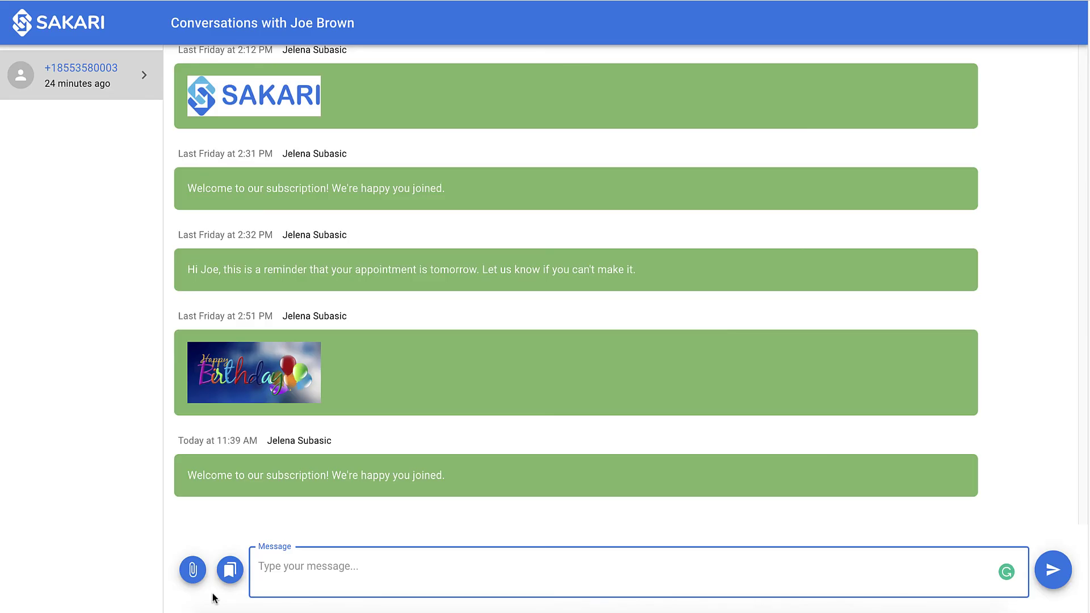
Send the contact the saved 'Appointment reminder' template message.
{"action": "left_click", "coordinate": [230, 579]}
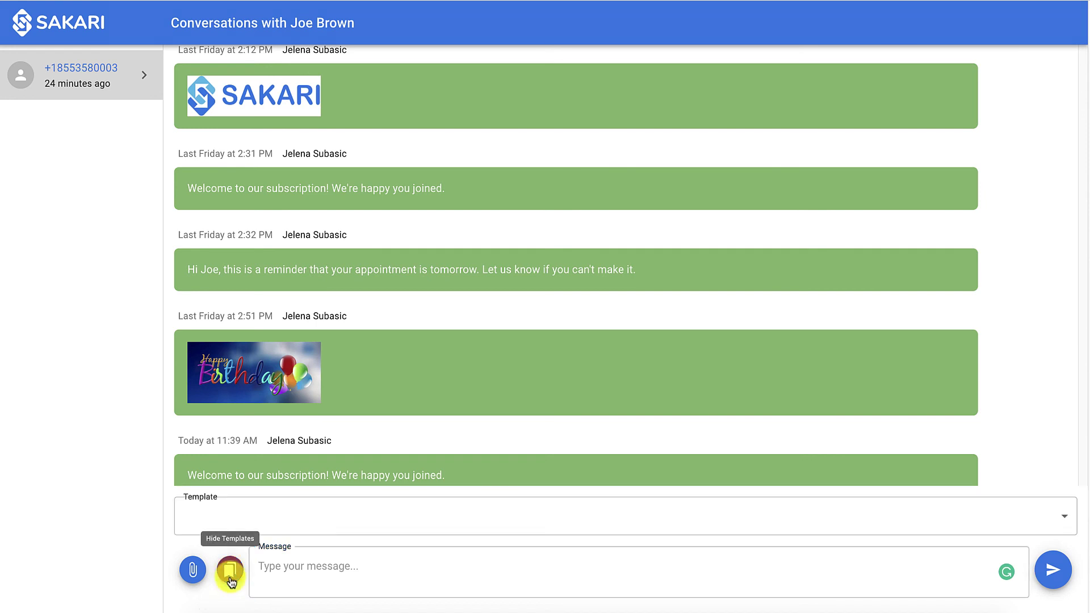
{"action": "left_click", "coordinate": [213, 513]}
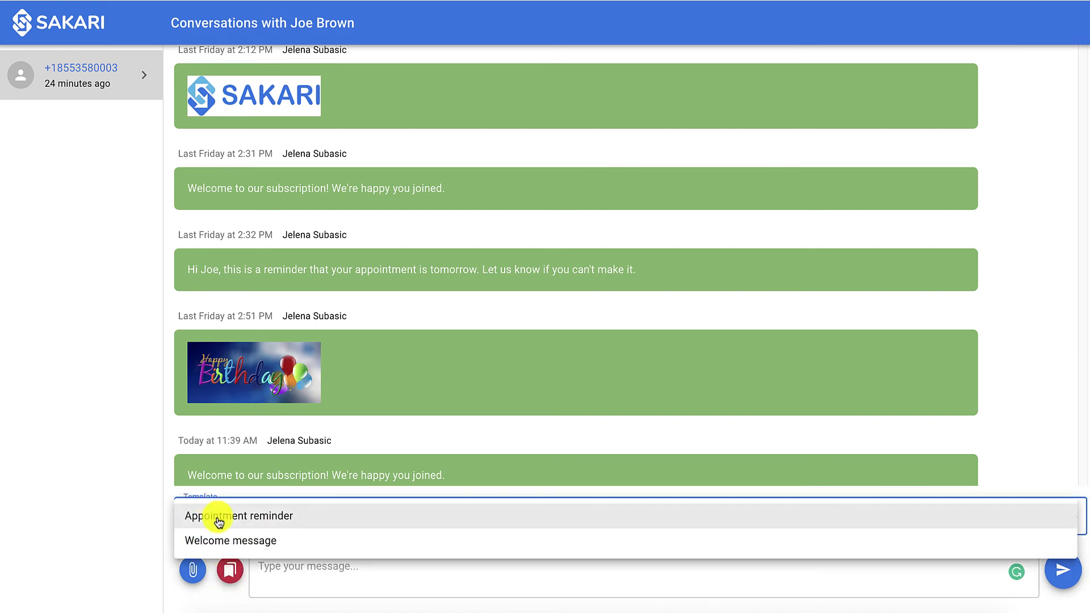
{"action": "left_click", "coordinate": [218, 520]}
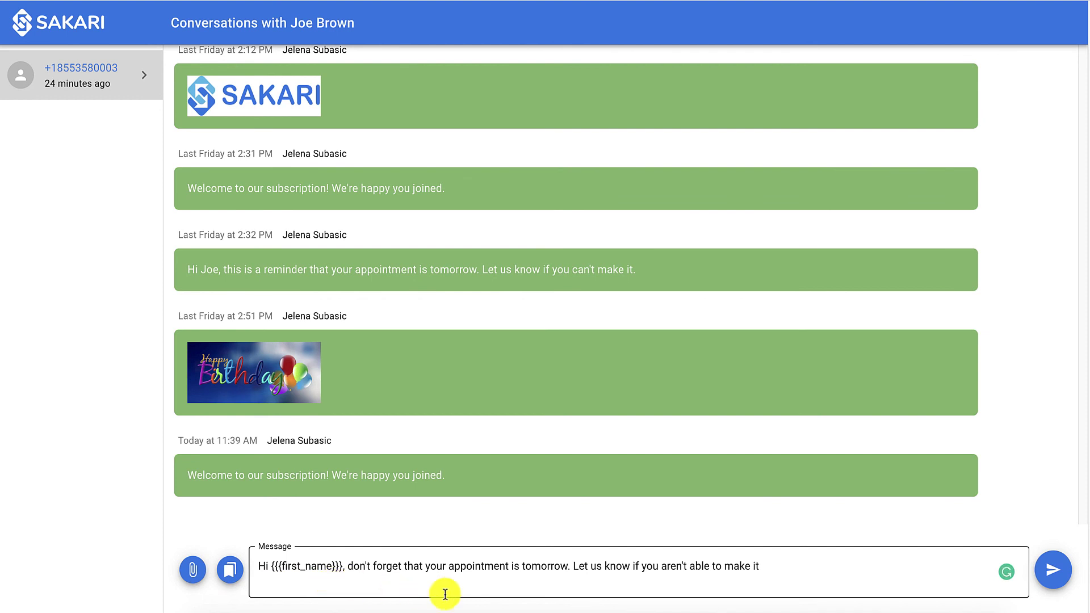
{"action": "left_click", "coordinate": [1054, 573]}
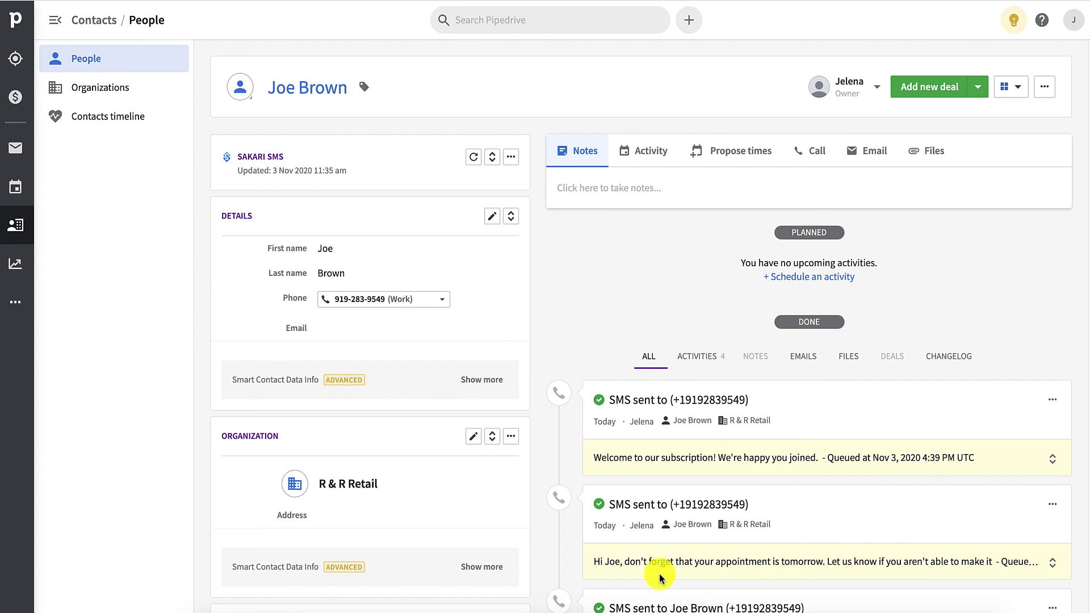
{"action": "scroll", "coordinate": [659, 574], "scroll_direction": "down", "scroll_amount": 2}
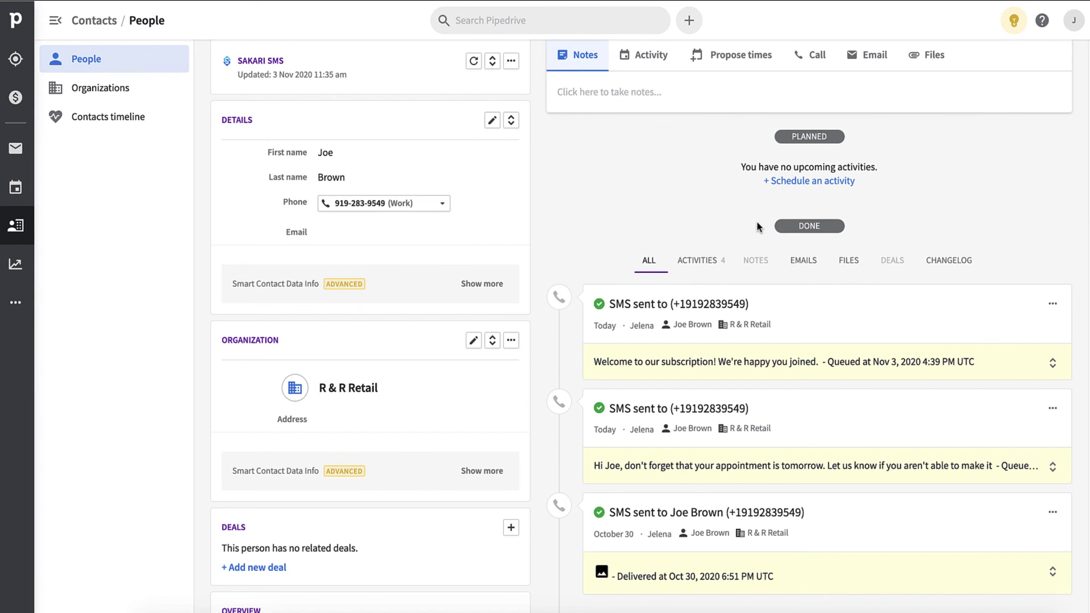